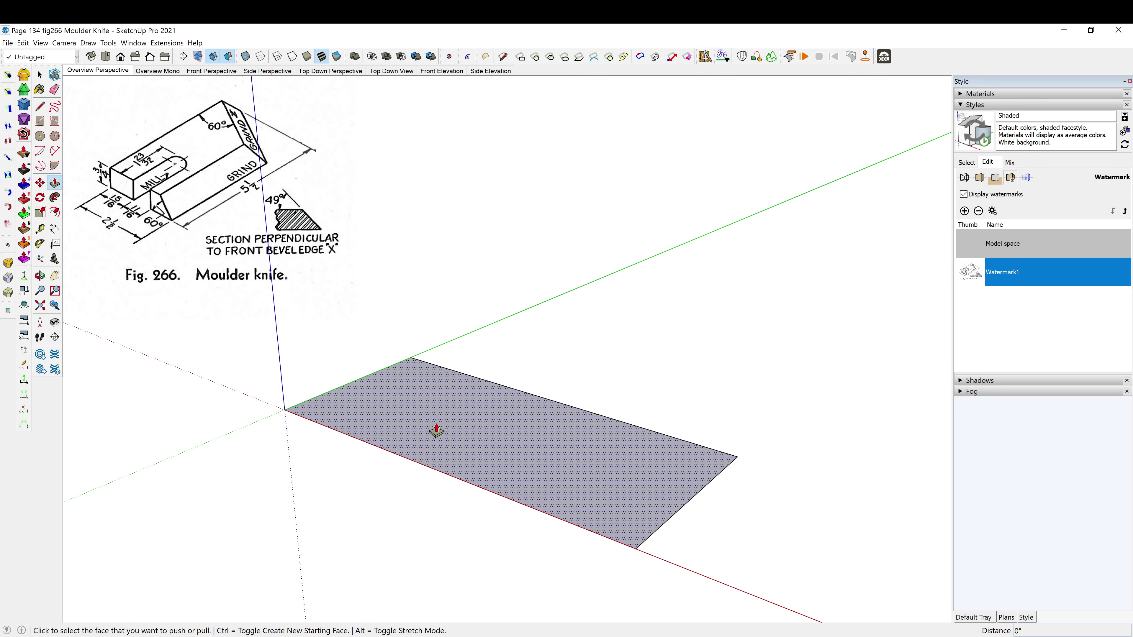
# Push/Pull the rectangle up into a 3/4"-thick box.
pyautogui.click(435, 430)
pyautogui.press('Return')
pyautogui.moveTo(435, 404); pyautogui.dragTo(426, 444, button='middle')
# Select the whole box and rotate it 90° on end about its corner.
pyautogui.press('space')
pyautogui.tripleClick(448, 405)
pyautogui.press('q')
pyautogui.click(325, 413)
pyautogui.click(548, 506)
pyautogui.click(507, 330)
# Move the box back so its corner sits at the origin.
pyautogui.press('m')
pyautogui.click(244, 380)
pyautogui.click(325, 412)
pyautogui.moveTo(383, 417); pyautogui.dragTo(442, 467, button='middle')
pyautogui.scroll(2, 435, 410)
pyautogui.middleClick(435, 413)
pyautogui.scroll(1, 434, 416)
pyautogui.scroll(1, 434, 416)
pyautogui.moveTo(437, 534); pyautogui.dragTo(437, 417, button='middle')
# Place a 60° protractor guide through the box's bottom corner, undoing the extra guide.
pyautogui.hotkey('shift', 't')
pyautogui.click(457, 467)
pyautogui.click(456, 413)
pyautogui.write('60')
pyautogui.press('Return')
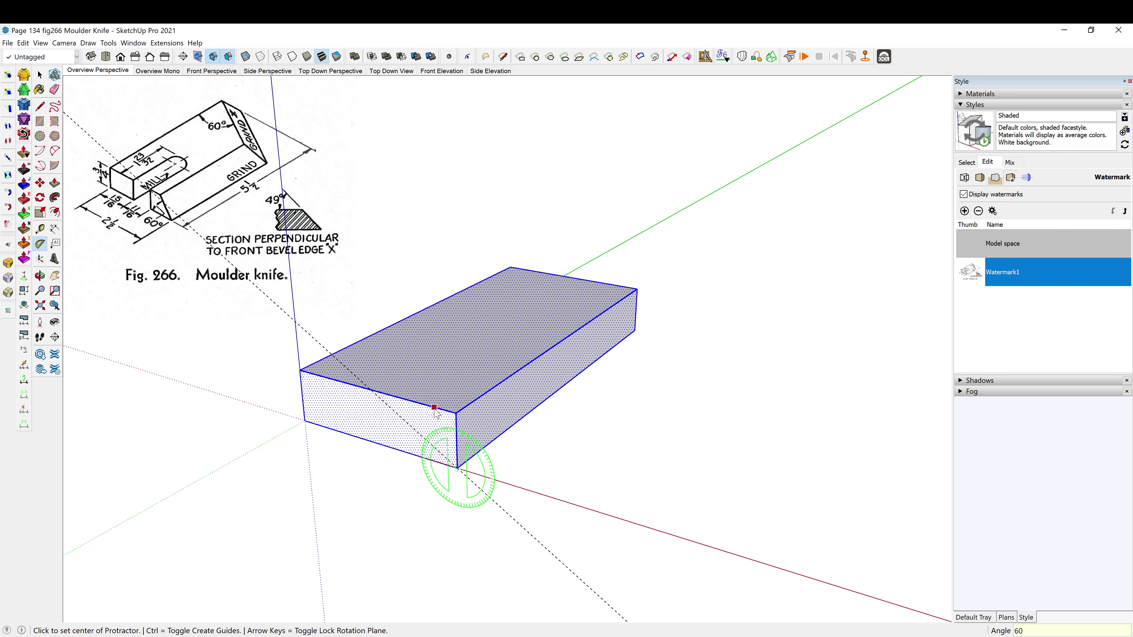
pyautogui.click(457, 468)
pyautogui.click(408, 453)
pyautogui.click(428, 433)
pyautogui.scroll(1, 446, 441)
pyautogui.press('space')
pyautogui.hotkey('ctrl', 'z')
# Draw the bevel line along the 60° guide and push the wedge away.
pyautogui.press('l')
pyautogui.click(426, 396)
pyautogui.click(469, 482)
pyautogui.press('p')
pyautogui.click(456, 423)
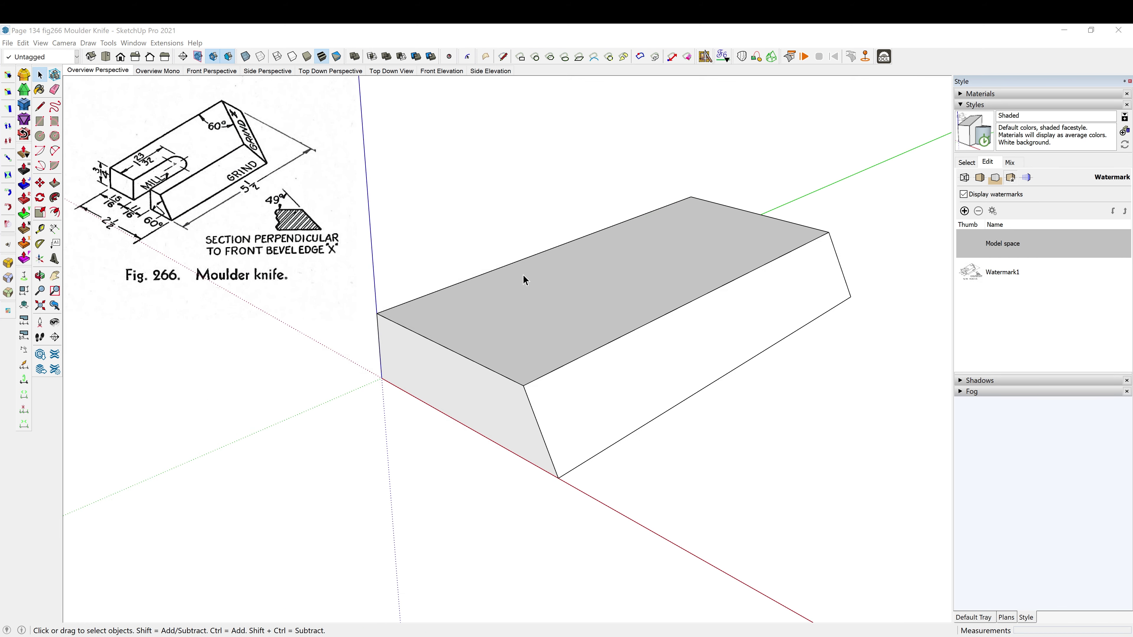
pyautogui.moveTo(523, 275); pyautogui.dragTo(296, 170, button='middle')
pyautogui.moveTo(229, 130)
pyautogui.mouseDown(button='middle')
pyautogui.moveTo(274, 179)
pyautogui.moveTo(681, 334)
pyautogui.moveTo(540, 351)
pyautogui.moveTo(430, 266)
pyautogui.mouseUp(button='middle')
pyautogui.scroll(6, 478, 338)
# Draw a vertical rectangle cutting panel starting at the box's bottom corner.
pyautogui.press('r')
pyautogui.click(435, 346)
pyautogui.scroll(-3, 548, 296)
pyautogui.moveTo(518, 314); pyautogui.dragTo(642, 183, button='middle')
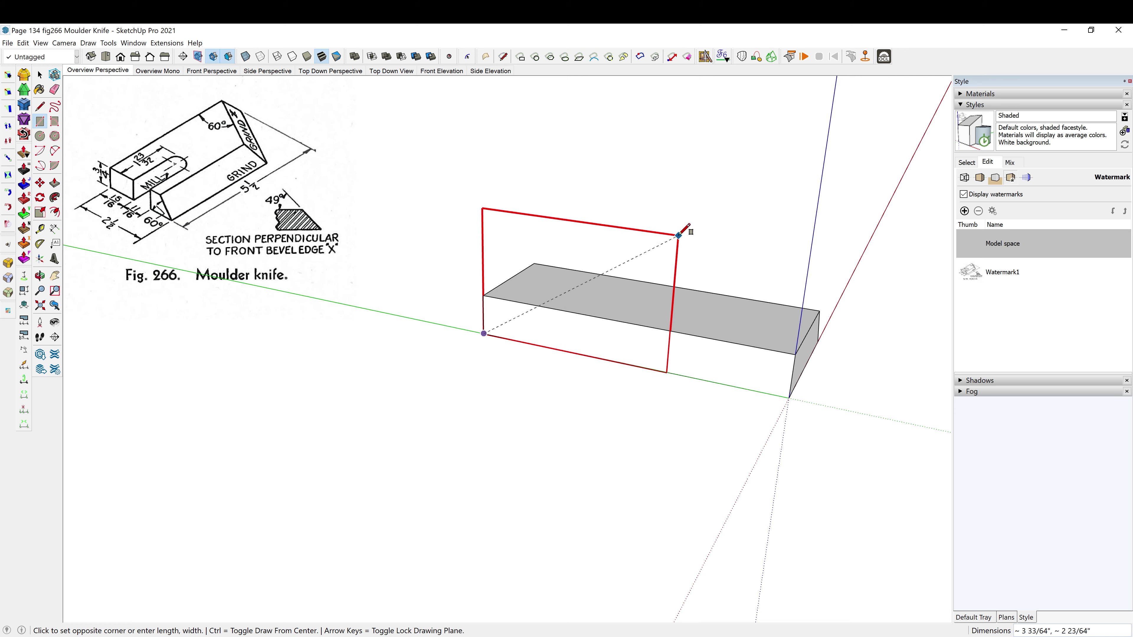
pyautogui.click(746, 213)
pyautogui.moveTo(758, 202); pyautogui.dragTo(417, 379, button='middle')
pyautogui.scroll(5, 430, 264)
pyautogui.moveTo(456, 295); pyautogui.dragTo(589, 329, button='middle')
# Select the panel and rotate it upright against the block's beveled end.
pyautogui.press('space')
pyautogui.click(590, 331)
pyautogui.press('q')
pyautogui.click(556, 404)
pyautogui.click(629, 349)
pyautogui.click(544, 313)
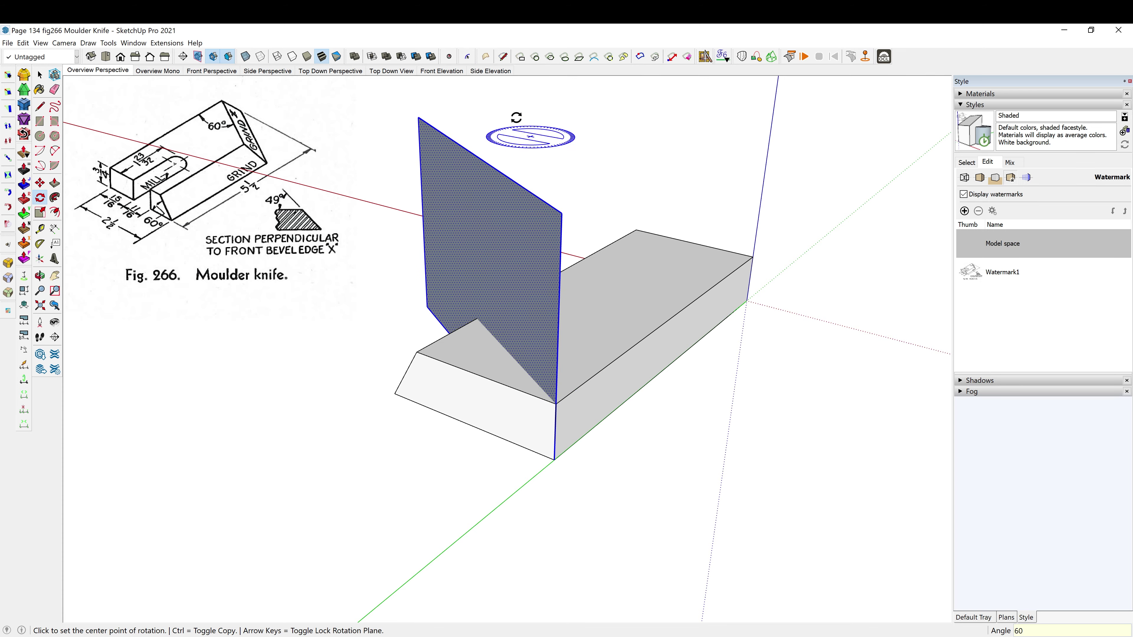
pyautogui.moveTo(518, 119)
pyautogui.mouseDown(button='middle')
pyautogui.moveTo(676, 246)
pyautogui.moveTo(207, 331)
pyautogui.moveTo(494, 357)
pyautogui.moveTo(393, 195)
pyautogui.moveTo(413, 460)
pyautogui.moveTo(339, 350)
pyautogui.mouseUp(button='middle')
pyautogui.moveTo(504, 355)
pyautogui.mouseDown(button='middle')
pyautogui.moveTo(650, 397)
pyautogui.moveTo(471, 412)
pyautogui.moveTo(300, 333)
pyautogui.mouseUp(button='middle')
pyautogui.moveTo(331, 287)
pyautogui.mouseDown(button='middle')
pyautogui.moveTo(663, 425)
pyautogui.moveTo(583, 454)
pyautogui.moveTo(499, 446)
pyautogui.moveTo(508, 333)
pyautogui.moveTo(513, 435)
pyautogui.moveTo(500, 408)
pyautogui.mouseUp(button='middle')
pyautogui.scroll(2, 500, 408)
pyautogui.scroll(1, 450, 442)
# Tilt the panel 49° about the block's end edge.
pyautogui.click(453, 406)
pyautogui.click(506, 385)
pyautogui.moveTo(471, 332); pyautogui.dragTo(425, 385, button='middle')
pyautogui.click(440, 210)
pyautogui.write('49')
pyautogui.press('Return')
pyautogui.moveTo(511, 217); pyautogui.dragTo(663, 483, button='middle')
pyautogui.scroll(5, 551, 400)
# Select the panel and block together and apply Intersect Faces With Selection.
pyautogui.press('Delete')
pyautogui.click(526, 359)
pyautogui.scroll(-4, 734, 452)
pyautogui.hotkey('ctrl', 'z')
pyautogui.moveTo(712, 469); pyautogui.dragTo(659, 403, button='middle')
pyautogui.keyDown('shift'); pyautogui.tripleClick(659, 408); pyautogui.keyUp('shift')
pyautogui.rightClick(643, 413)
pyautogui.moveTo(719, 232)
pyautogui.click(786, 259)
# Select and delete the cut-off waste piece.
pyautogui.click(561, 442)
pyautogui.moveTo(709, 439); pyautogui.dragTo(427, 374, button='middle')
pyautogui.click(658, 432)
pyautogui.doubleClick(659, 430)
pyautogui.press('Delete')
pyautogui.moveTo(660, 431); pyautogui.dragTo(705, 472, button='middle')
# Delete the two stray lower edges and the stray diagonal edge.
pyautogui.click(600, 445)
pyautogui.press('Delete')
pyautogui.click(569, 469)
pyautogui.press('Delete')
pyautogui.moveTo(582, 469); pyautogui.dragTo(532, 320, button='middle')
pyautogui.click(533, 321)
pyautogui.press('Delete')
# Reverse the diamond end face so it faces outward.
pyautogui.rightClick(616, 403)
pyautogui.click(651, 498)
pyautogui.moveTo(480, 483); pyautogui.dragTo(392, 425, button='middle')
pyautogui.click(613, 442)
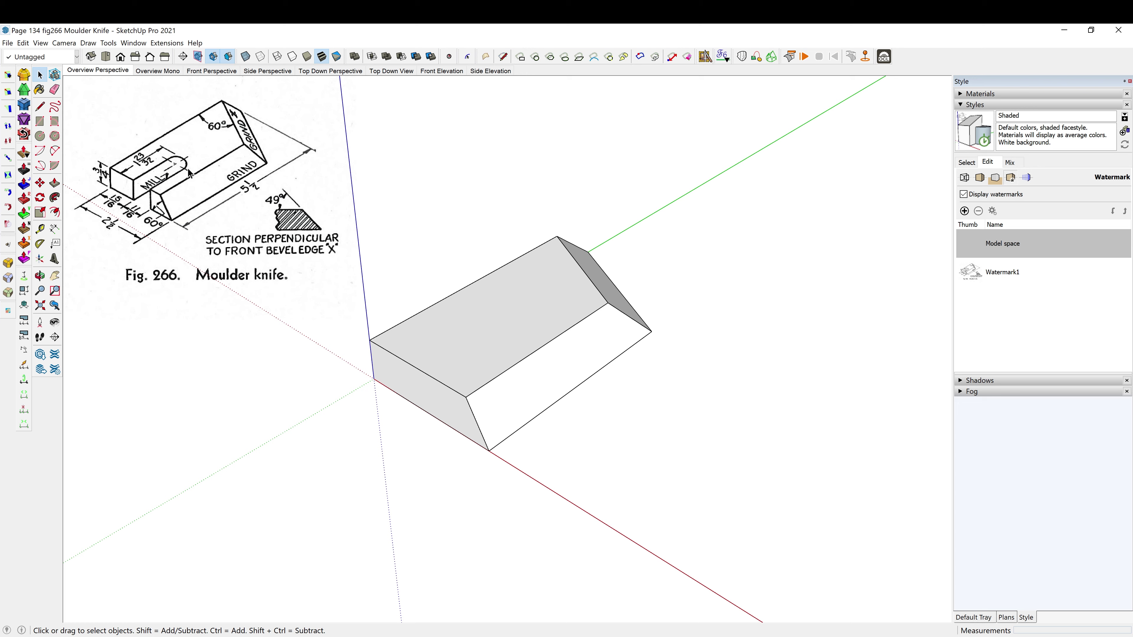
# Offset Tape Measure guides from the block's vertical and bottom edges for the slot.
pyautogui.press('t')
pyautogui.click(371, 360)
pyautogui.click(408, 359)
pyautogui.click(371, 360)
pyautogui.click(412, 385)
pyautogui.press('Escape')
pyautogui.click(413, 395)
pyautogui.click(447, 390)
pyautogui.moveTo(490, 331); pyautogui.dragTo(483, 375, button='middle')
pyautogui.moveTo(417, 387); pyautogui.dragTo(447, 385, button='middle')
# Add slot guides from the top edge, one at 23/32", and from the front edge.
pyautogui.click(417, 299)
pyautogui.click(411, 357)
pyautogui.click(462, 327)
pyautogui.click(452, 375)
pyautogui.click(394, 355)
pyautogui.click(482, 312)
# Draw a short line from the guide intersection and place a new guide from the box's endpoint.
pyautogui.press('l')
pyautogui.click(494, 309)
pyautogui.click(532, 328)
pyautogui.press('space')
pyautogui.press('t')
pyautogui.click(532, 328)
pyautogui.scroll(2, 447, 281)
pyautogui.click(442, 288)
pyautogui.click(541, 329)
# Rotate the new guide 90° so it runs across the block.
pyautogui.press('q')
pyautogui.click(541, 330)
pyautogui.click(554, 339)
pyautogui.click(510, 351)
# Draw a circle centred on the guide intersection, its radius reaching the endpoint.
pyautogui.press('c')
pyautogui.click(517, 345)
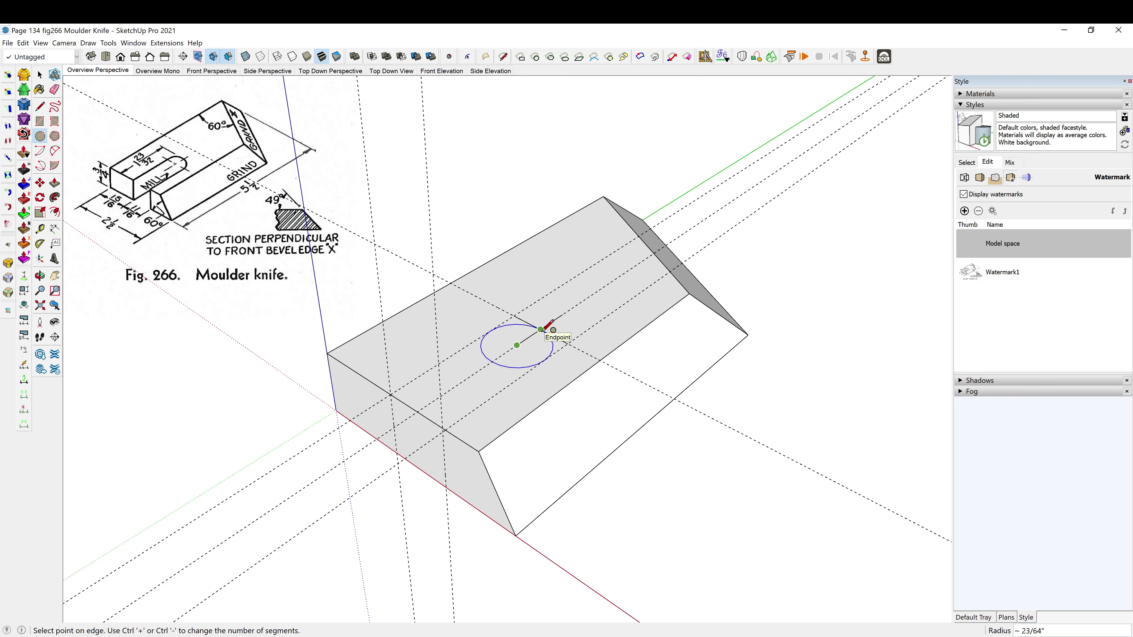
pyautogui.click(540, 329)
pyautogui.scroll(2, 534, 339)
# Copy a line to the endpoint, then undo the misplaced copy.
pyautogui.press('space')
pyautogui.press('m')
pyautogui.click(542, 318)
pyautogui.press('ctrl')
pyautogui.click(584, 341)
pyautogui.scroll(5, 548, 366)
pyautogui.scroll(3, 557, 374)
pyautogui.scroll(-5, 655, 325)
pyautogui.hotkey('ctrl', 'z')
# Copy the upper-right edge and upper-left line so they pass through the circle's centre.
pyautogui.press('space')
pyautogui.click(655, 264)
pyautogui.keyDown('shift'); pyautogui.click(551, 213); pyautogui.keyUp('shift')
pyautogui.press('m')
pyautogui.click(569, 225)
pyautogui.press('ctrl')
pyautogui.click(475, 285)
# Delete the circle's lower half, the two half-lines and the lower-left edge.
pyautogui.press('space')
pyautogui.click(528, 365)
pyautogui.click(529, 369)
pyautogui.press('Delete')
pyautogui.click(579, 332)
pyautogui.press('Delete')
pyautogui.click(511, 257)
pyautogui.press('Delete')
pyautogui.click(442, 264)
pyautogui.press('Delete')
pyautogui.press('Delete')
# Draw lines from each end of the arc to the block's front edge.
pyautogui.scroll(-2, 607, 261)
pyautogui.press('l')
pyautogui.click(599, 324)
pyautogui.scroll(-3, 599, 324)
pyautogui.click(430, 446)
pyautogui.press('Escape')
pyautogui.click(521, 250)
pyautogui.click(314, 369)
# Cut the U-shaped outline and Paste in Place inside the block group.
pyautogui.press('space')
pyautogui.click(531, 376)
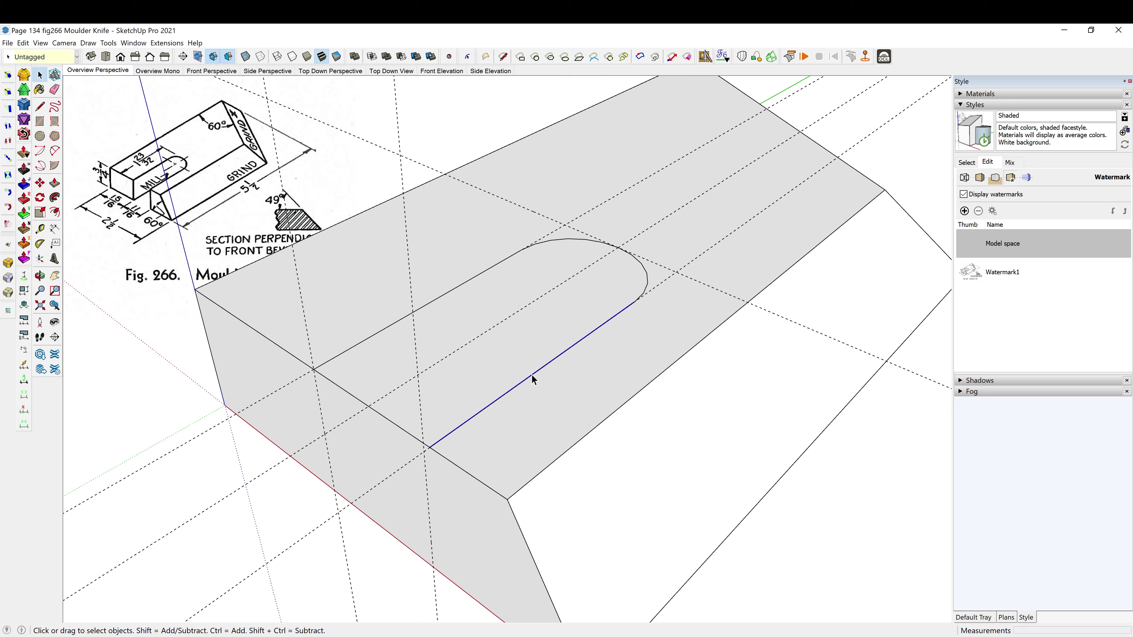
pyautogui.press('Delete')
pyautogui.doubleClick(573, 403)
pyautogui.hotkey('ctrl', 'shift', 'v')
# Push/Pull the U-shaped face down 3/4" to cut the slot through the block.
pyautogui.press('p')
pyautogui.click(467, 371)
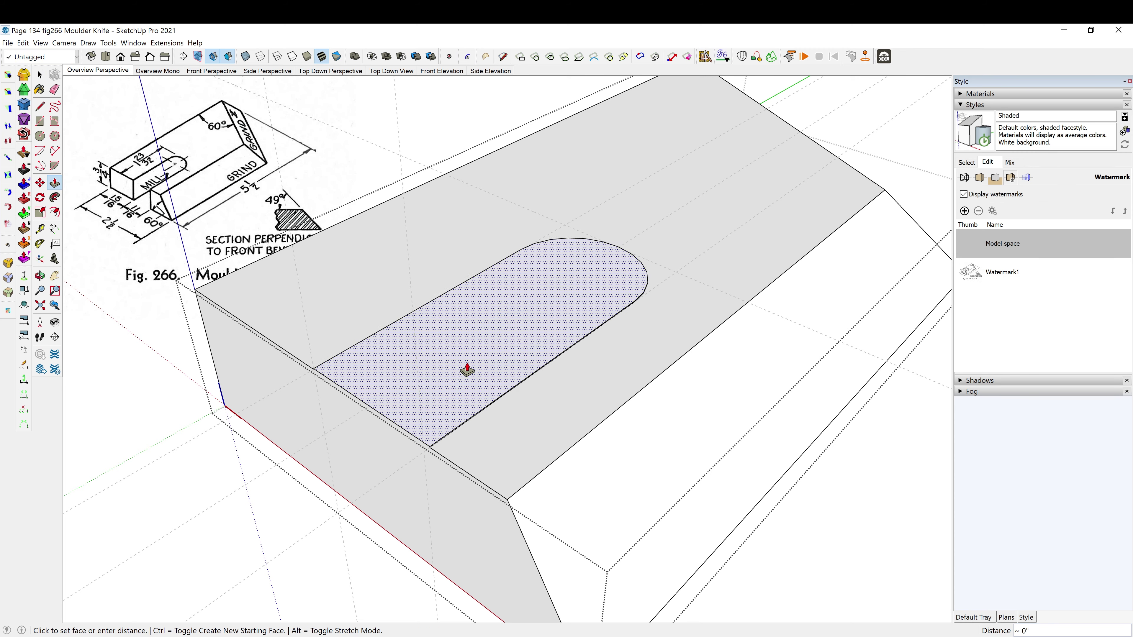
pyautogui.scroll(-3, 468, 372)
pyautogui.click(425, 493)
pyautogui.moveTo(425, 494); pyautogui.dragTo(521, 430, button='middle')
# Soften the slot's left and right curved wall edges with the Eraser.
pyautogui.press('e')
pyautogui.keyDown('ctrl'); pyautogui.click(518, 324); pyautogui.keyUp('ctrl')
pyautogui.moveTo(518, 324); pyautogui.dragTo(815, 351, button='middle')
pyautogui.keyDown('ctrl'); pyautogui.click(652, 286); pyautogui.keyUp('ctrl')
pyautogui.moveTo(664, 283)
pyautogui.mouseDown(button='middle')
pyautogui.moveTo(652, 309)
pyautogui.moveTo(443, 298)
pyautogui.moveTo(447, 486)
pyautogui.moveTo(486, 511)
pyautogui.moveTo(433, 488)
pyautogui.moveTo(536, 405)
pyautogui.moveTo(622, 386)
pyautogui.moveTo(602, 404)
pyautogui.moveTo(631, 421)
pyautogui.mouseUp(button='middle')
# Orbit and zoom around the finished slotted block to inspect it.
pyautogui.press('space')
pyautogui.scroll(2, 632, 421)
pyautogui.scroll(-3, 669, 339)
pyautogui.moveTo(678, 324); pyautogui.dragTo(665, 339, button='middle')
pyautogui.scroll(2, 768, 270)
pyautogui.moveTo(754, 266); pyautogui.dragTo(675, 281, button='middle')
# Add the 5 1/2" length dimension from the top corner to the bottom corner.
pyautogui.press('d')
pyautogui.click(744, 216)
pyautogui.click(506, 523)
pyautogui.moveTo(575, 601); pyautogui.dragTo(518, 538, button='middle')
pyautogui.click(580, 600)
# Dimension the slot offset: 15/16" from the front corner and 23/32" slot width.
pyautogui.click(412, 411)
pyautogui.click(459, 447)
pyautogui.click(398, 450)
pyautogui.click(459, 447)
pyautogui.click(499, 475)
pyautogui.click(427, 473)
# Add the 2 1/2" width and 3/4" thickness dimensions from the front corner.
pyautogui.click(412, 411)
pyautogui.click(549, 513)
pyautogui.click(375, 521)
pyautogui.click(412, 411)
pyautogui.click(408, 364)
pyautogui.click(307, 439)
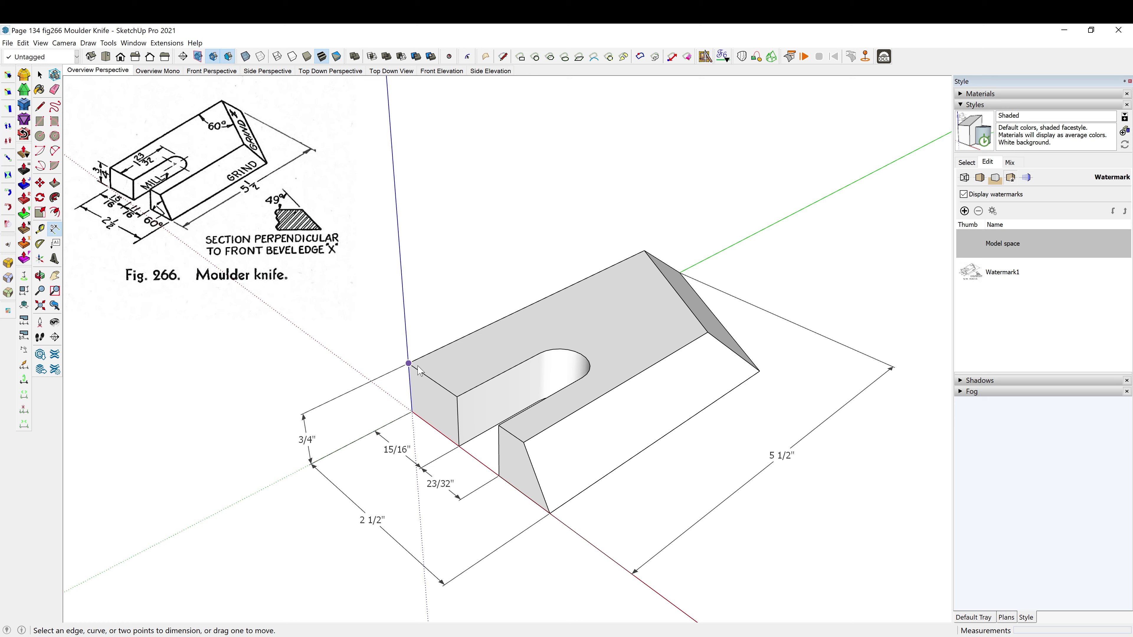